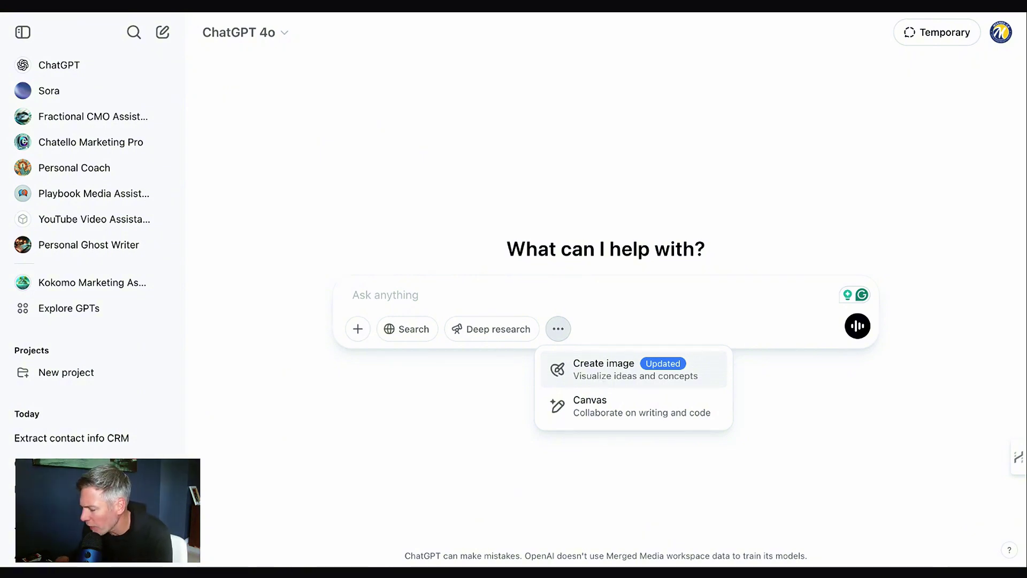
Choose Create image from the message tools in a fresh GPT-4o chat
key("Return")
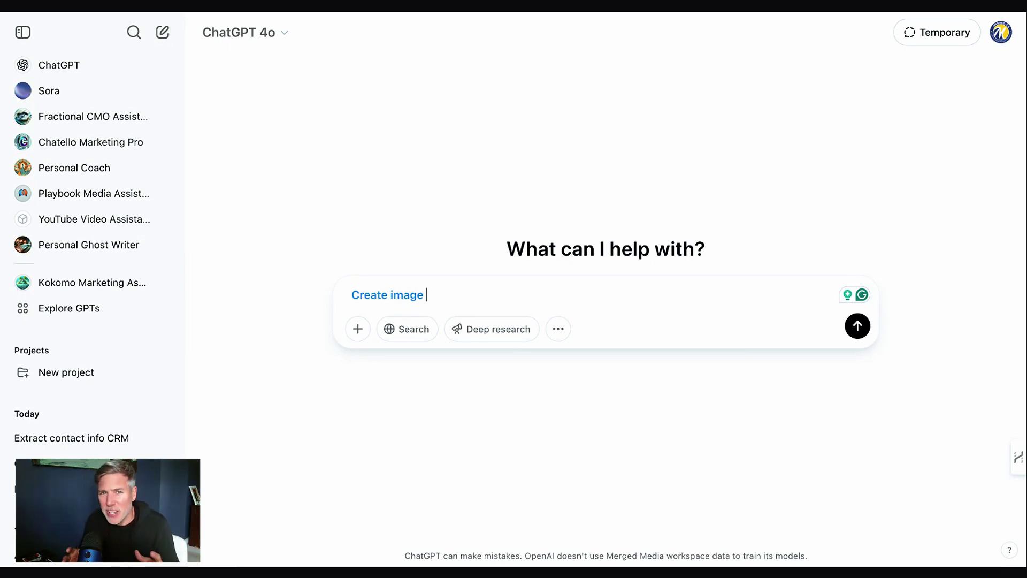
Switch to the 2025 BIA Conference Program spreadsheet showing the Tuesday schedule
key("super+Tab")
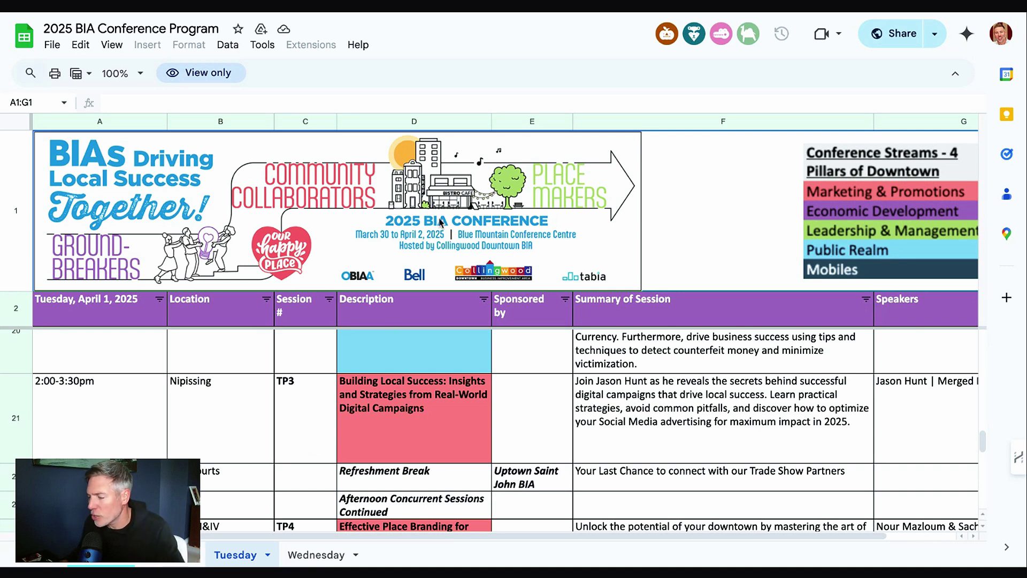
Check the talk's title and time slot in description cell D21 of the conference program
left_click(424, 430)
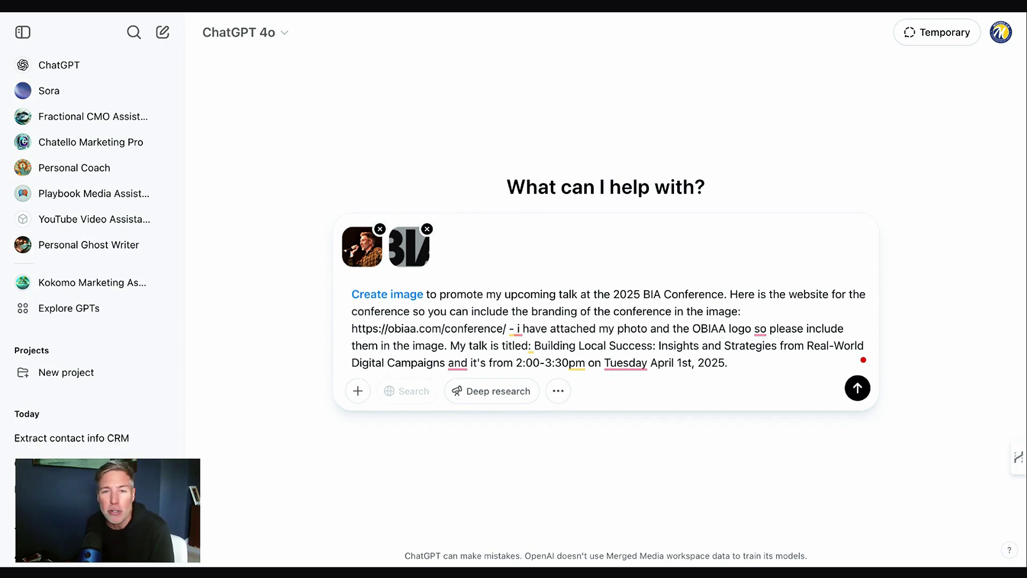
Send the prompt to generate the Building Local Success promo graphic, then open it for editing
left_click(739, 364)
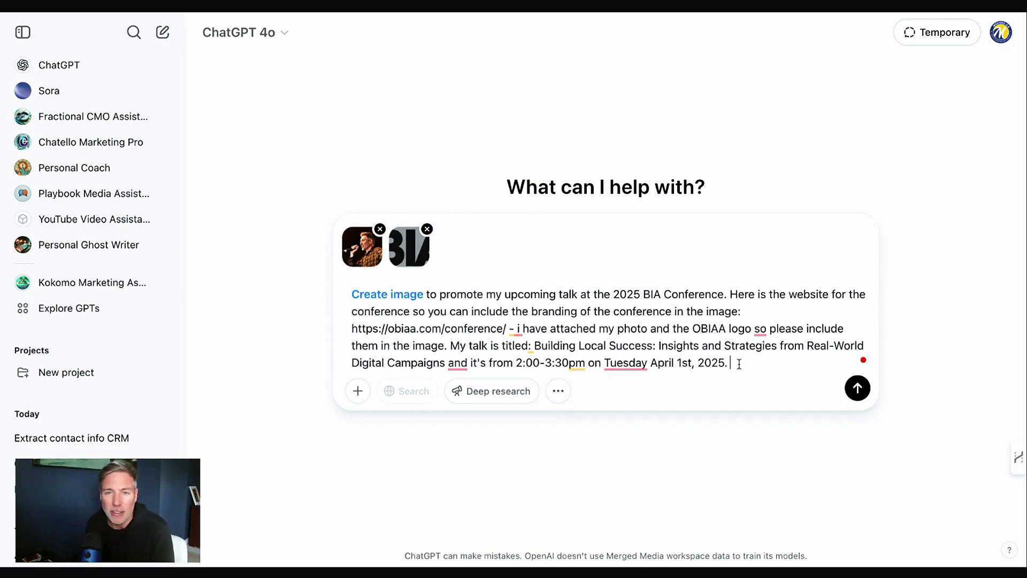
key("Return")
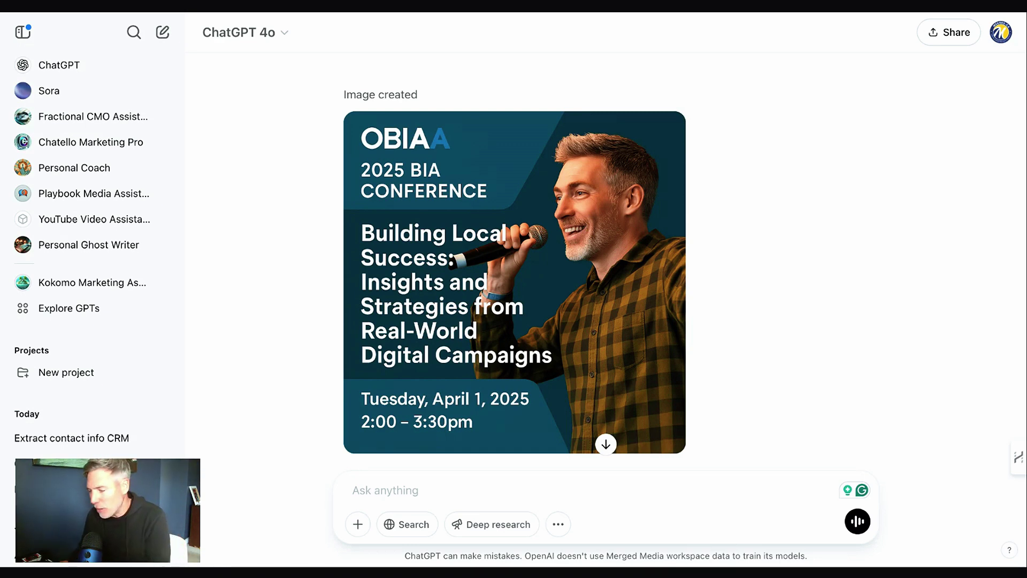
left_click(548, 244)
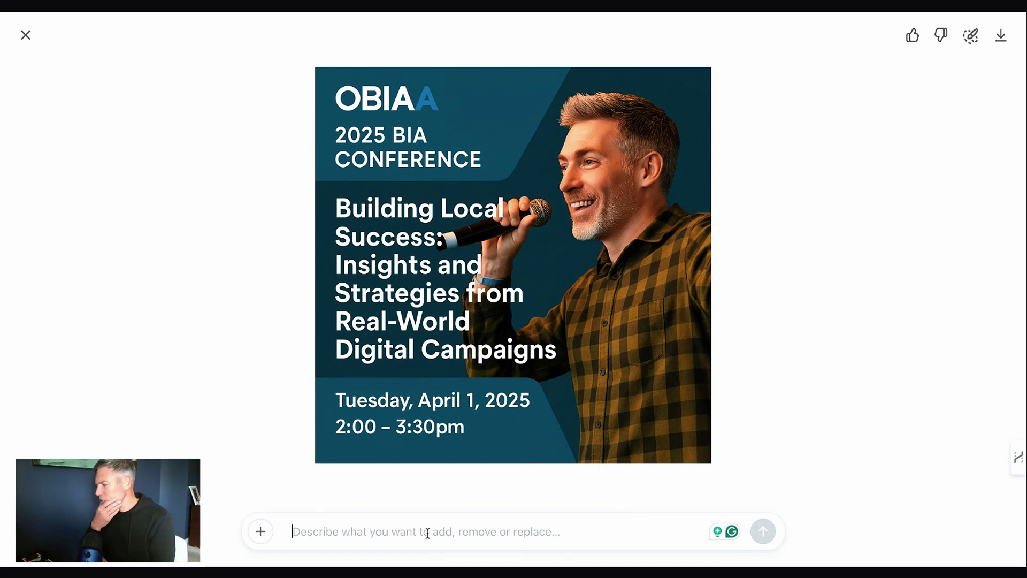
Ask ChatGPT to make the promo cooler and more like a rock flyer
type("can you make it")
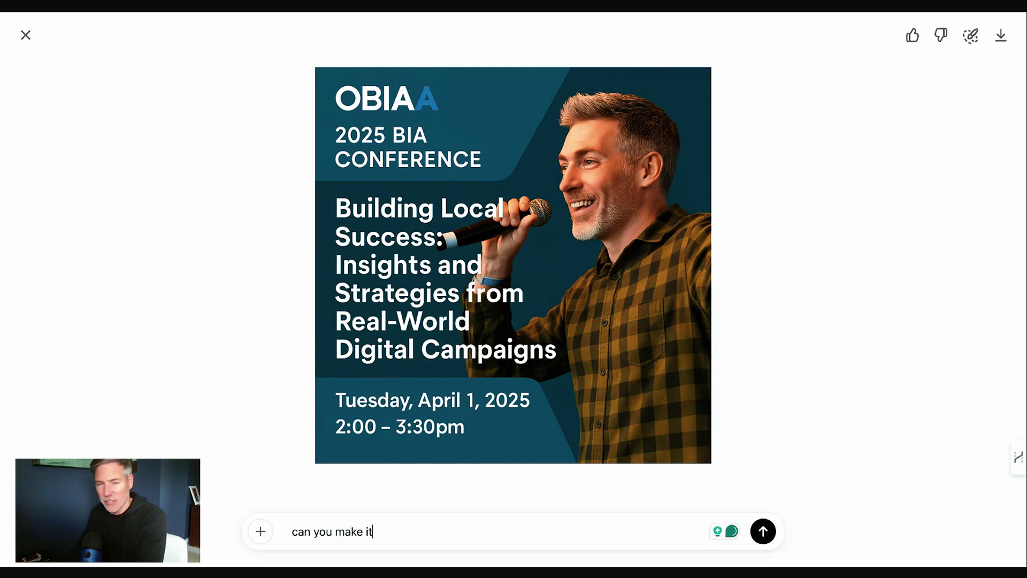
type(" cool and ")
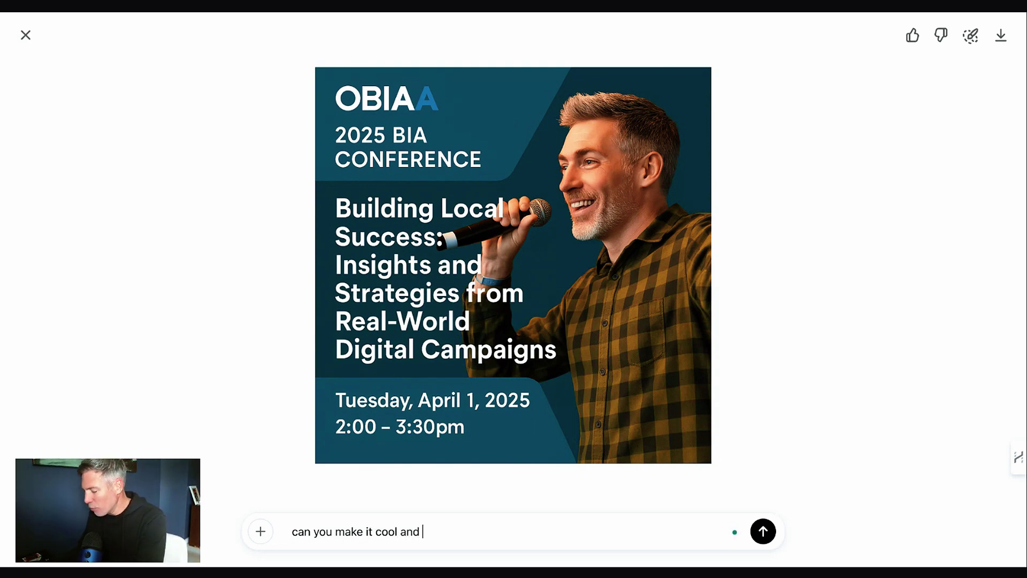
type("more like a rock flyer")
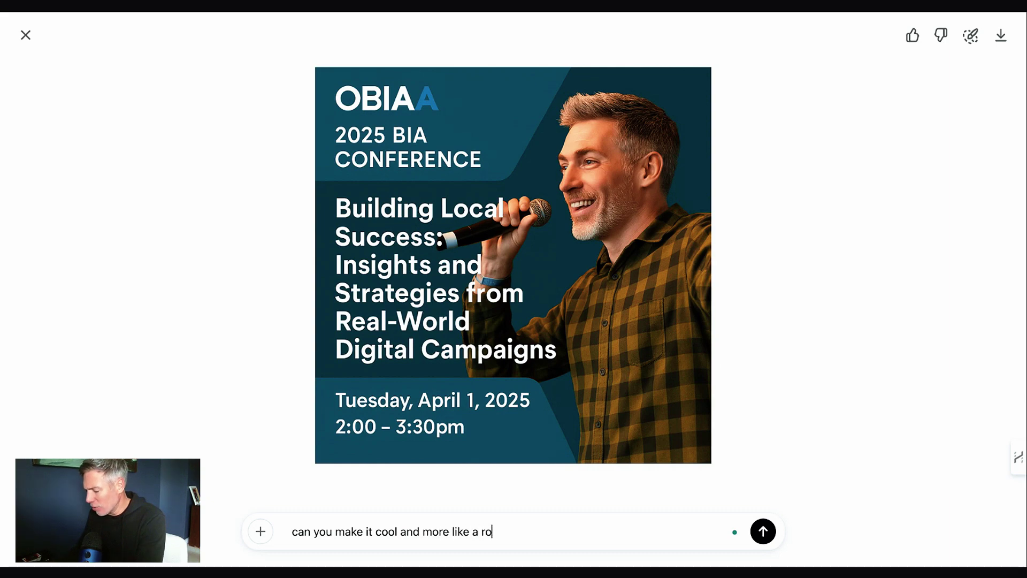
key("Return")
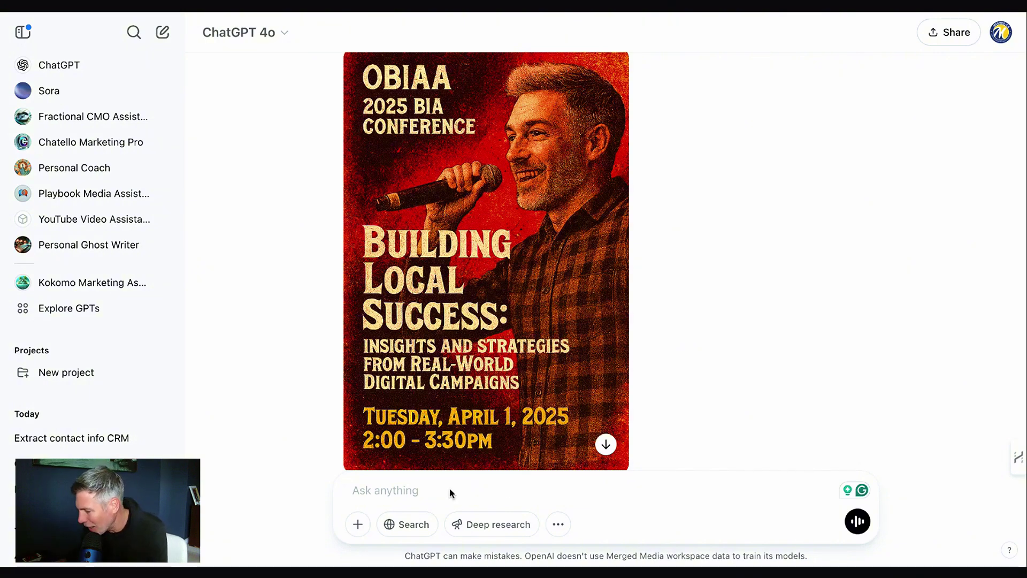
Request a bandana and cool sunglasses on the speaker's face in the rock poster
scroll(554, 370, "down", 2)
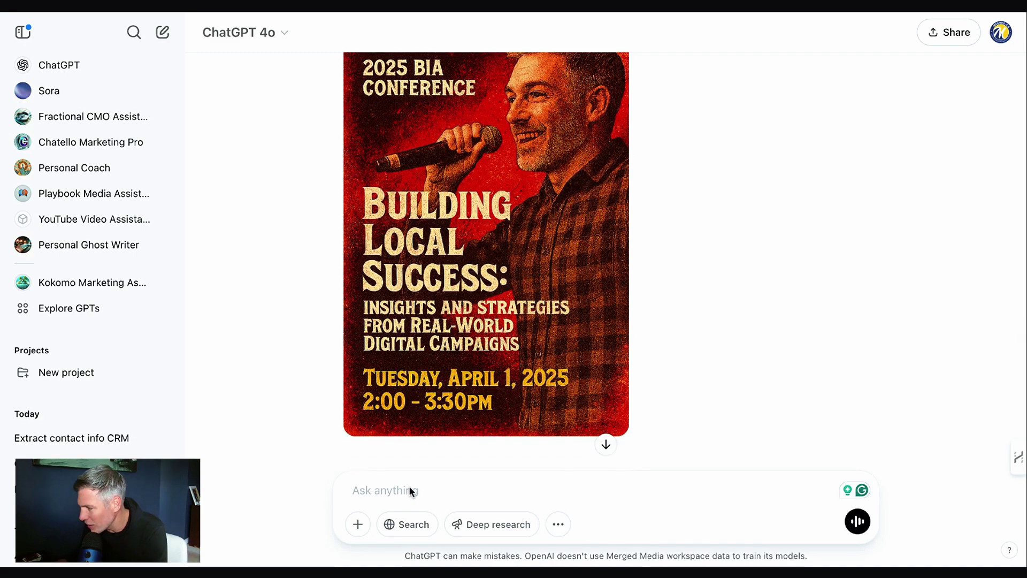
scroll(449, 401, "up", 1)
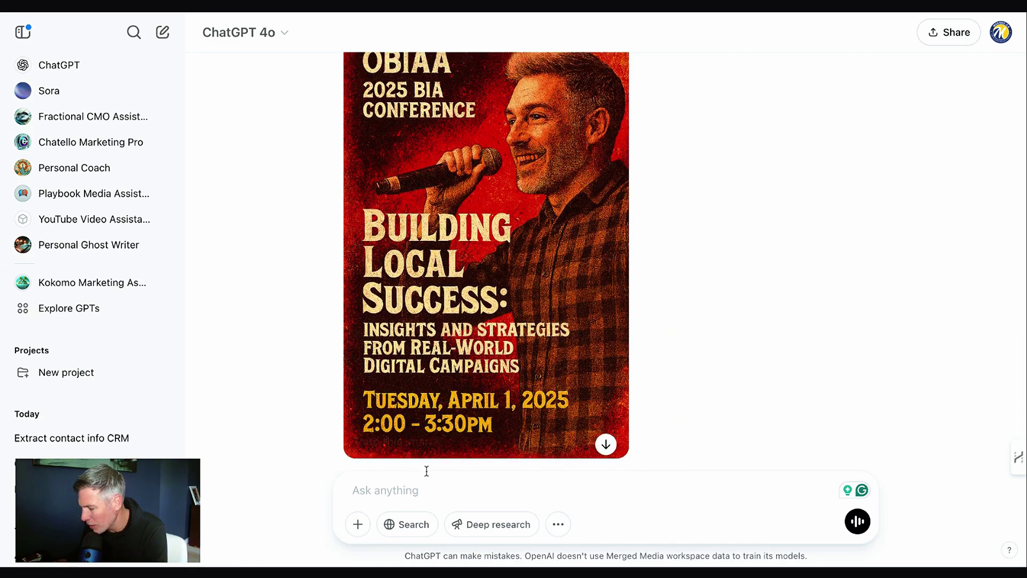
type("ah not bad ")
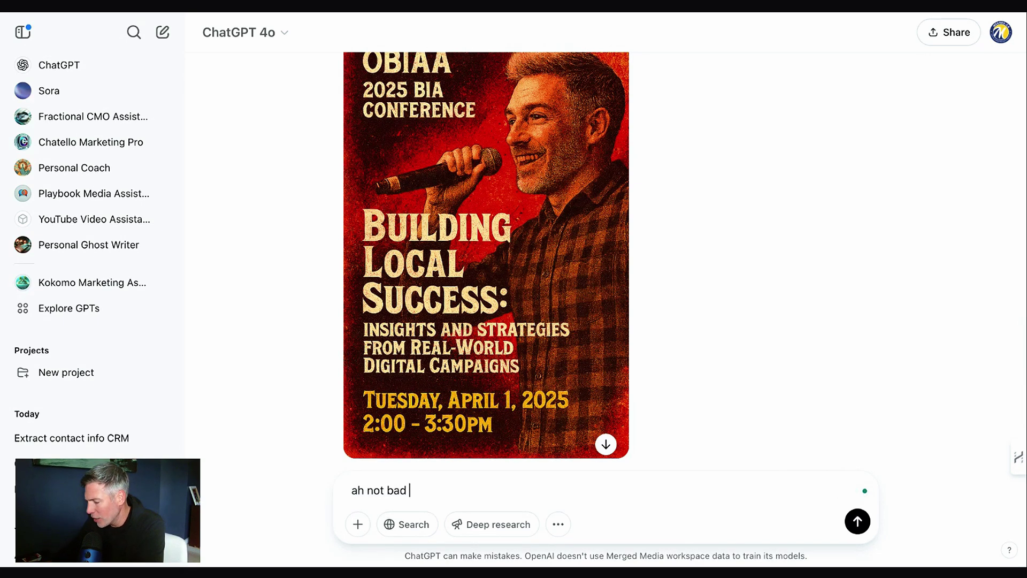
type("but could you add")
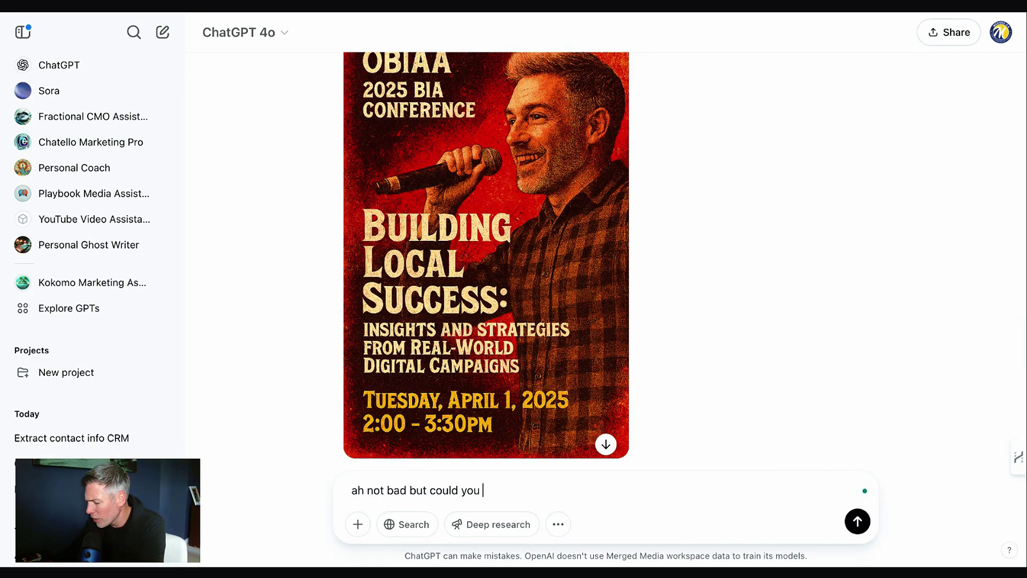
type("band")
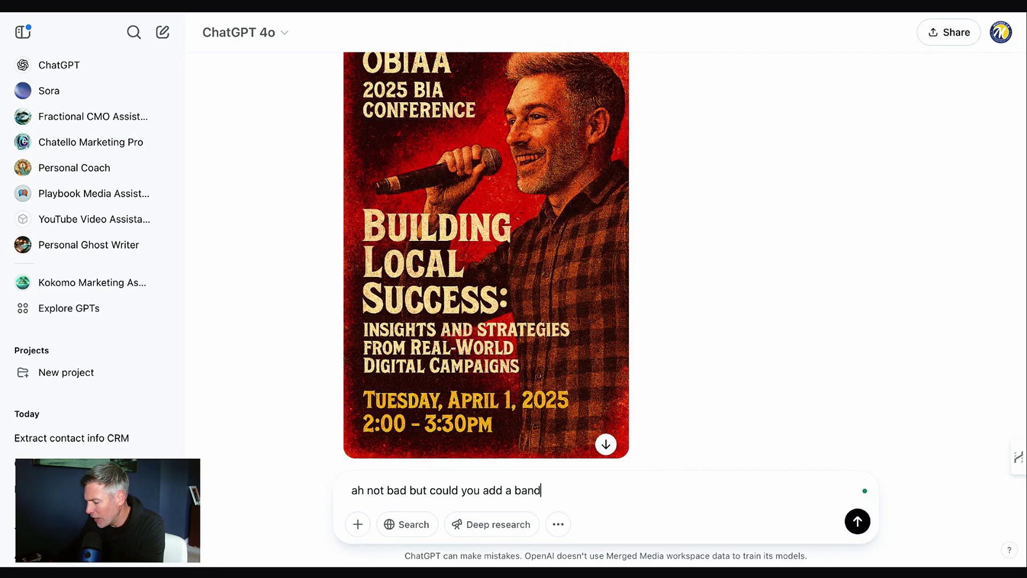
type("ana and cool su")
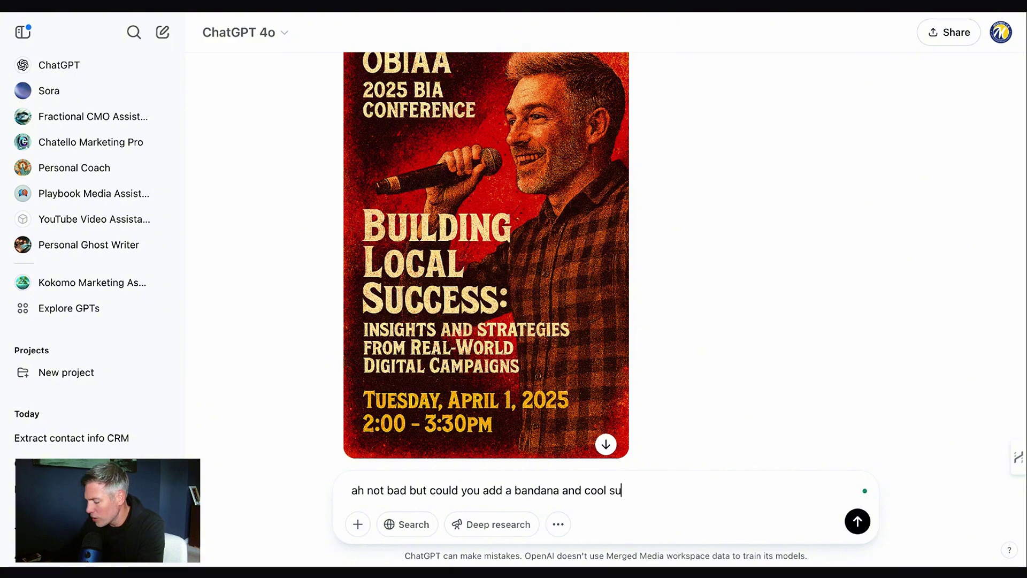
type("nglasses to m")
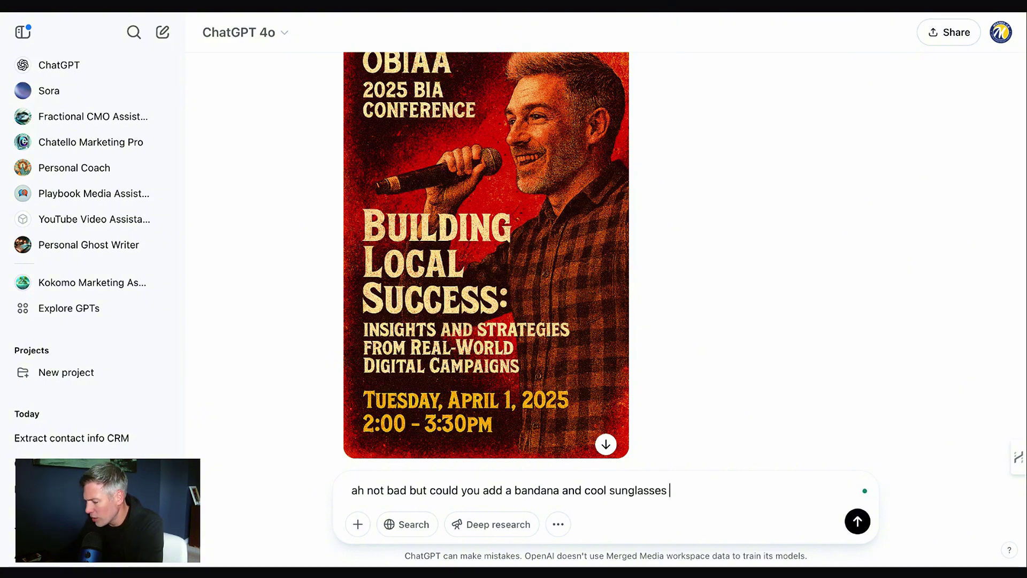
type("y face")
key("Return")
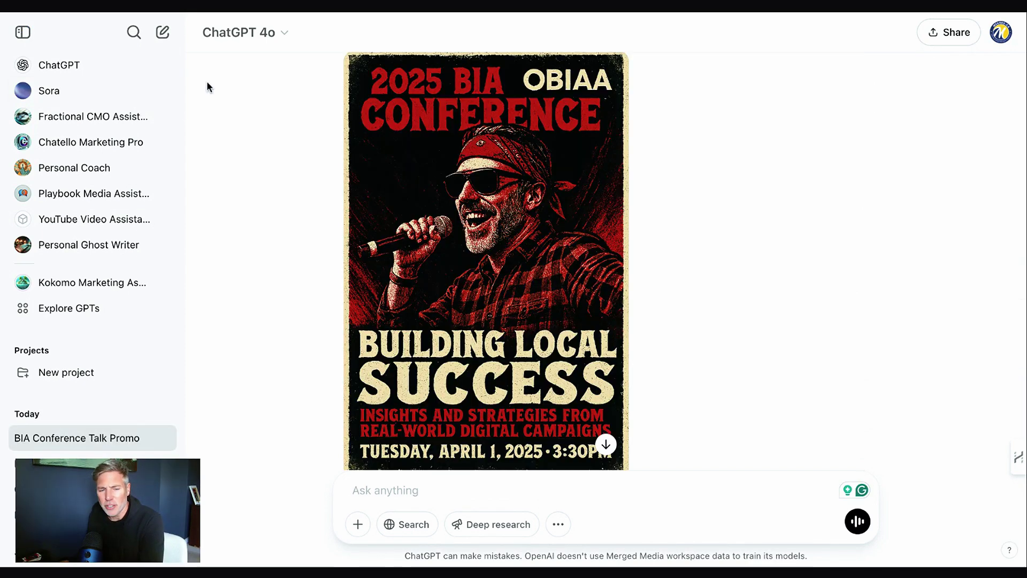
Scroll up and down the chat while preparing the Turks Head bottle-swap prompt
scroll(449, 235, "up", 2)
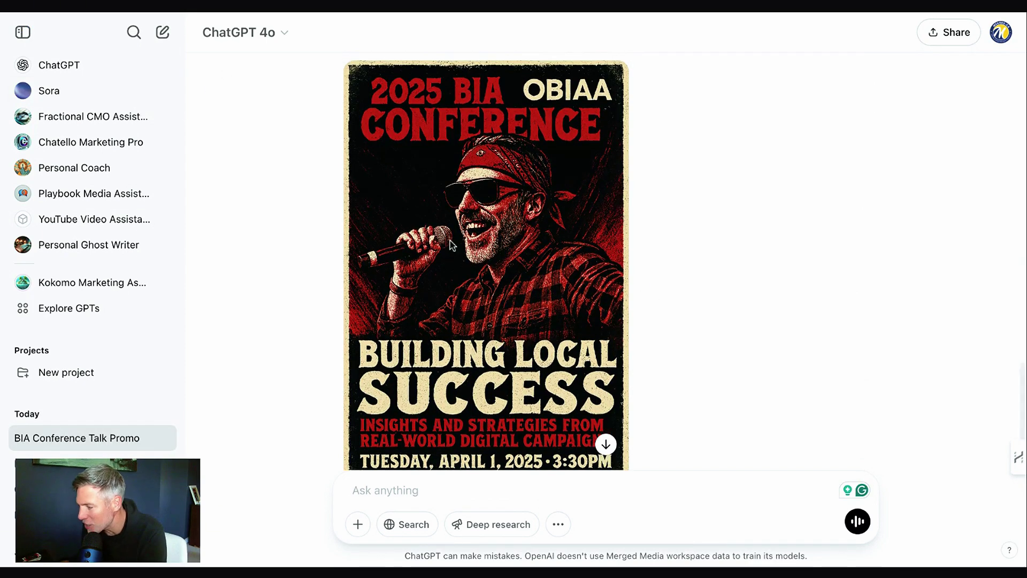
scroll(450, 245, "down", 2)
scroll(450, 244, "up", 3)
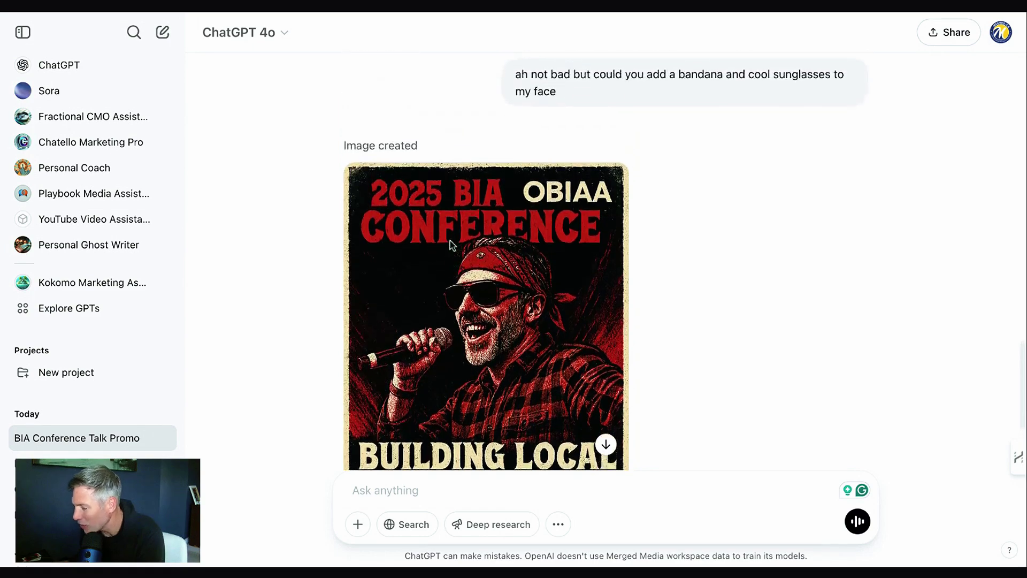
scroll(605, 263, "down", 3)
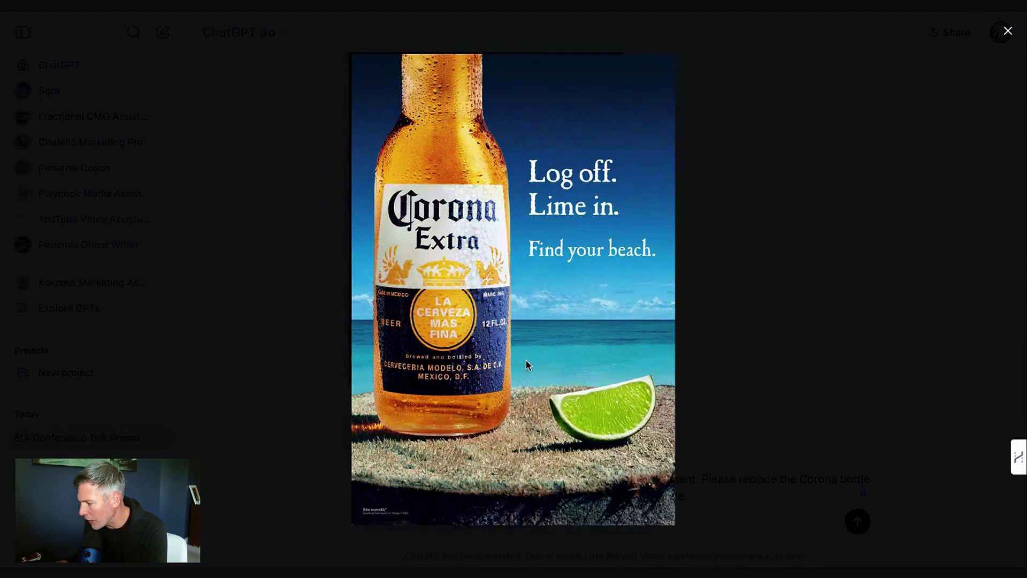
Close the enlarged Corona ad, then view and close the Turk's Head bottle reference photo
left_click(1007, 31)
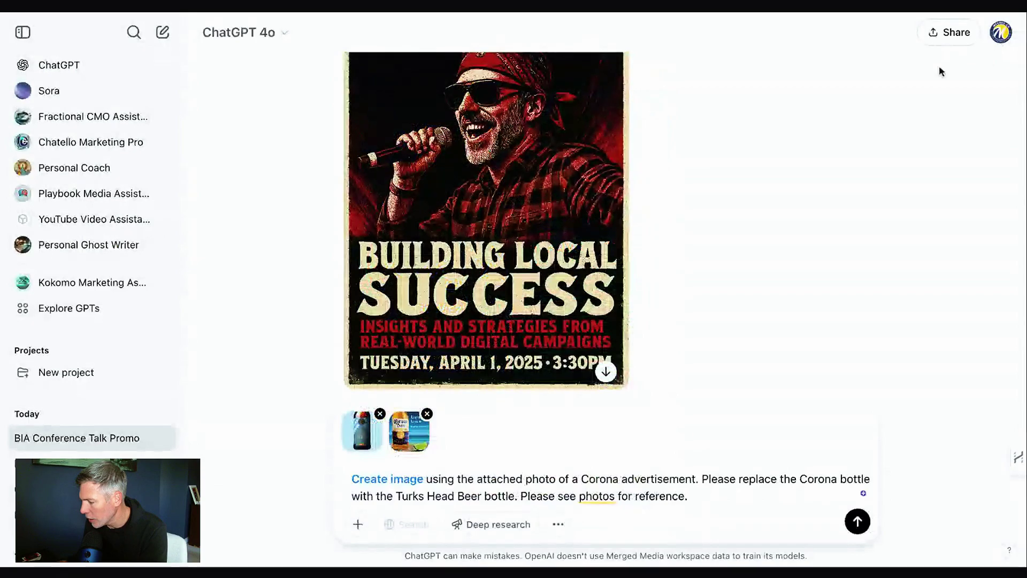
left_click(362, 431)
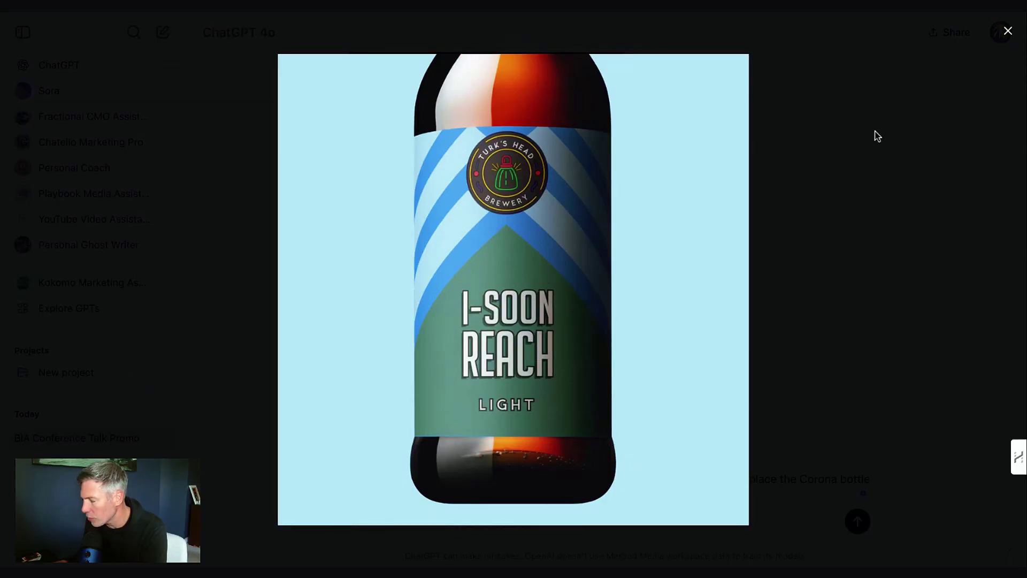
left_click(1008, 34)
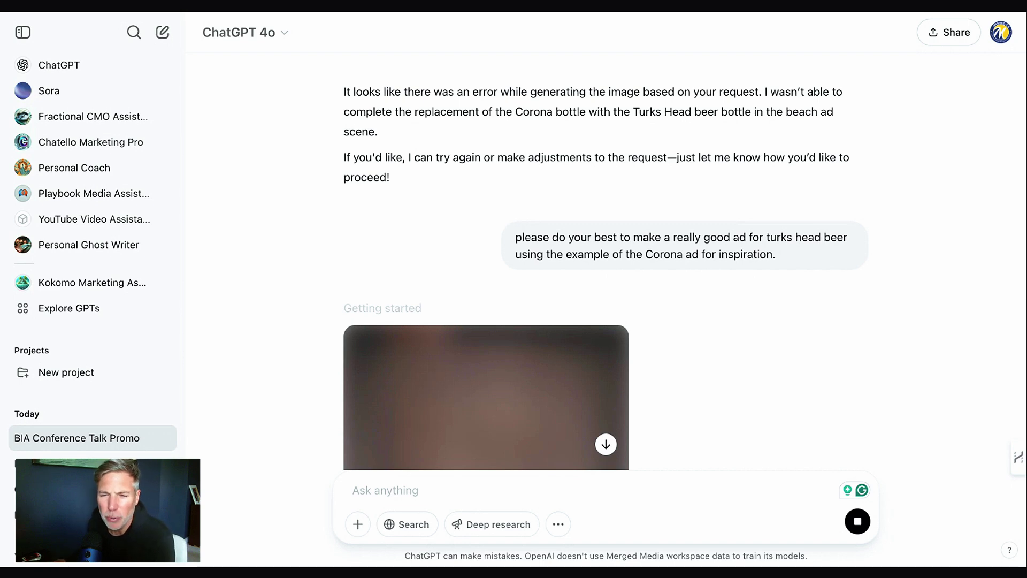
Scroll the chat to compare the finished 'Log off. Lime in.' beer ad with the prompt
scroll(576, 284, "down", 4)
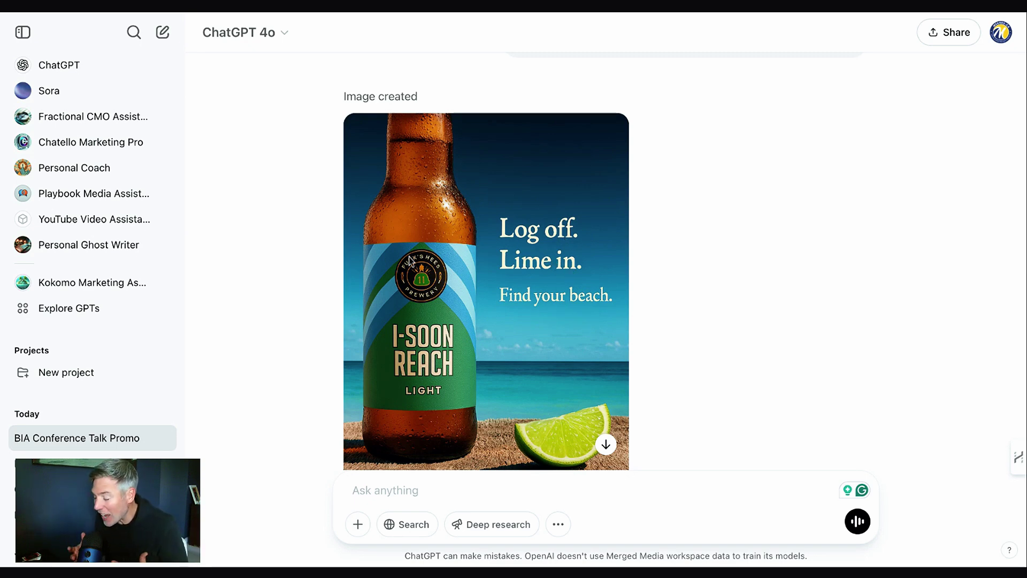
scroll(605, 268, "up", 4)
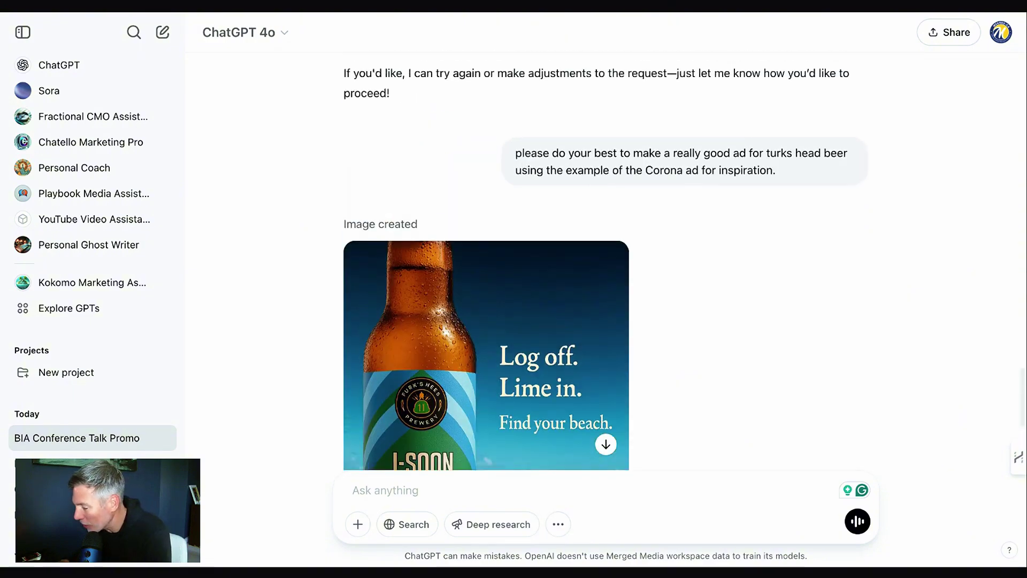
scroll(604, 268, "down", 4)
scroll(498, 348, "up", 10)
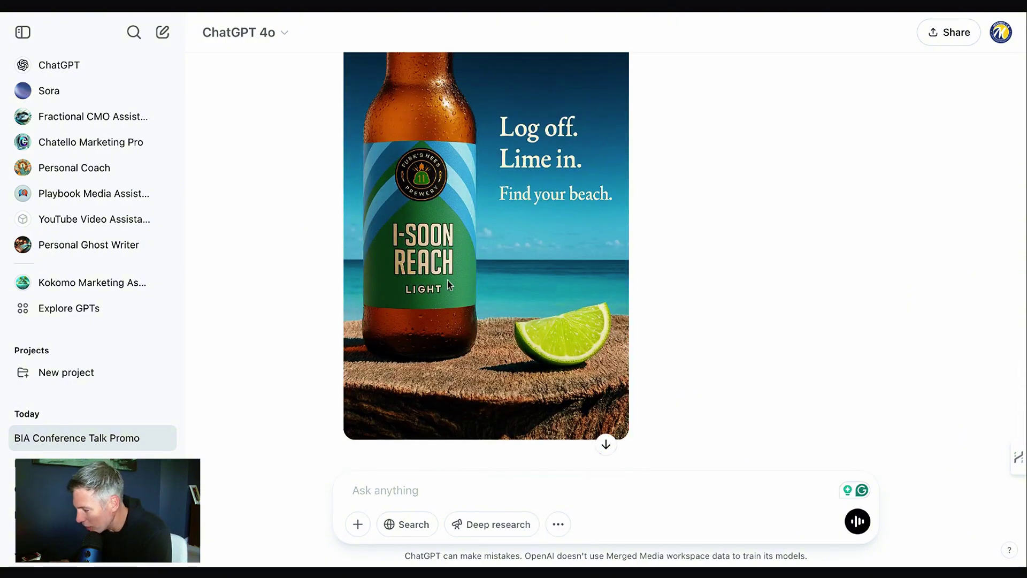
scroll(497, 348, "up", 2)
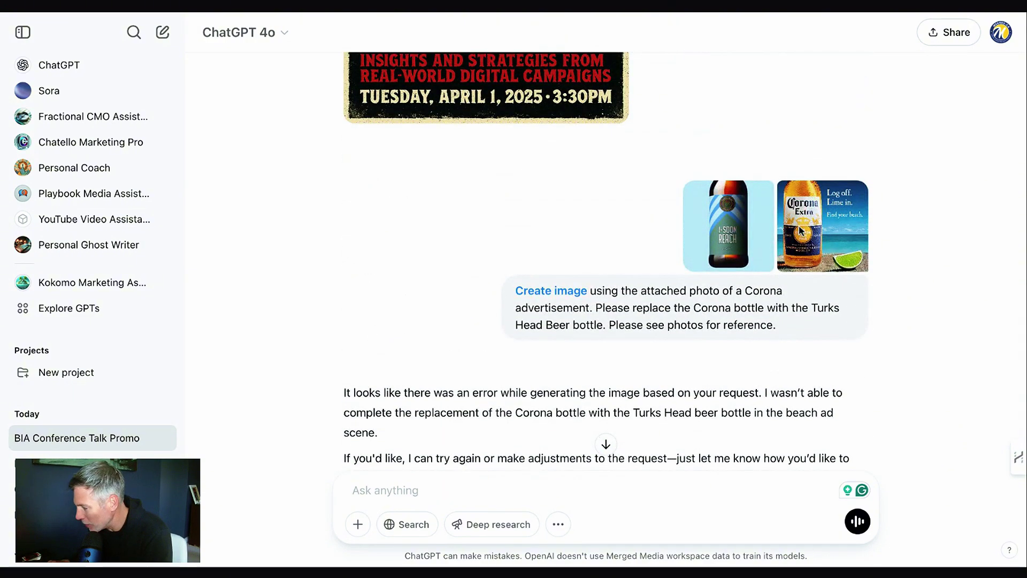
scroll(624, 322, "down", 12)
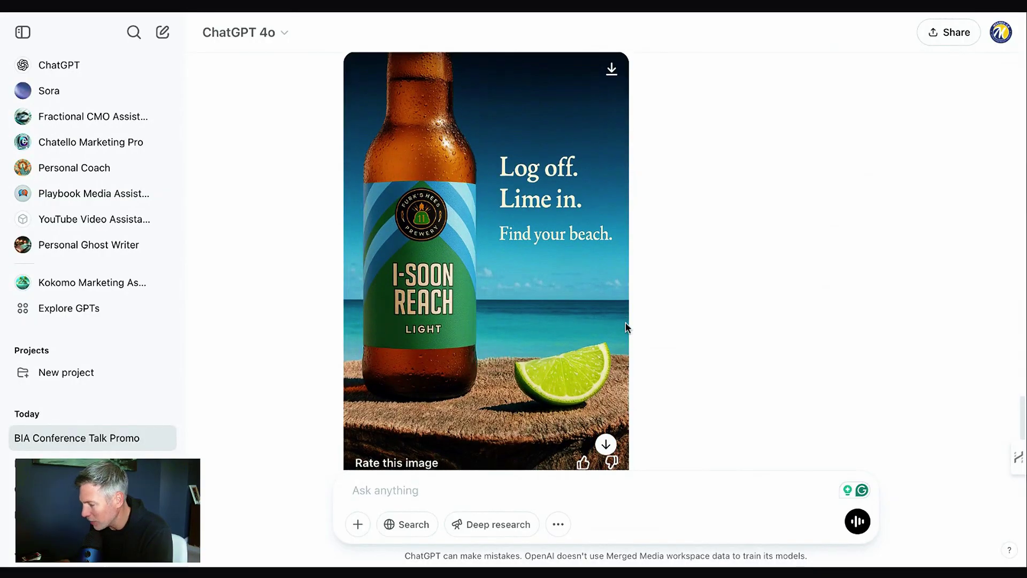